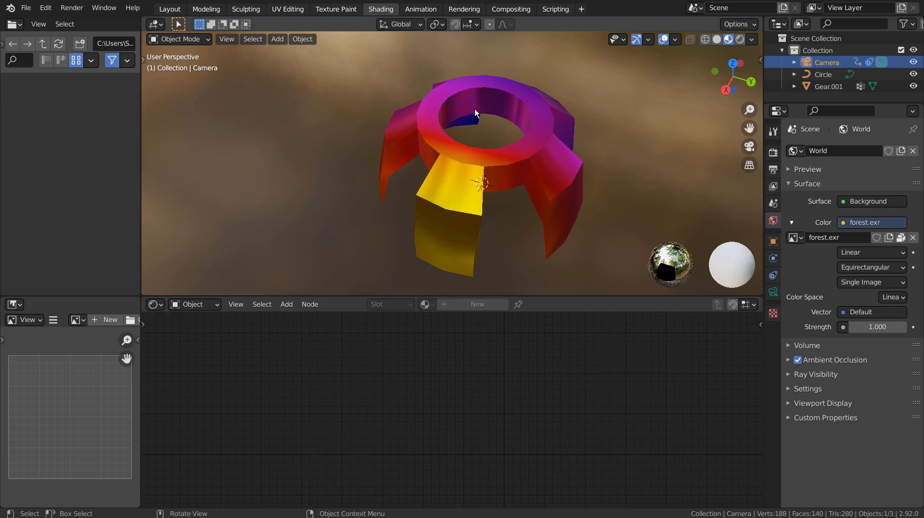
# - Select the multicoloured gear and show its material's node tree in a maximized shader editor
pyautogui.click(497, 159)
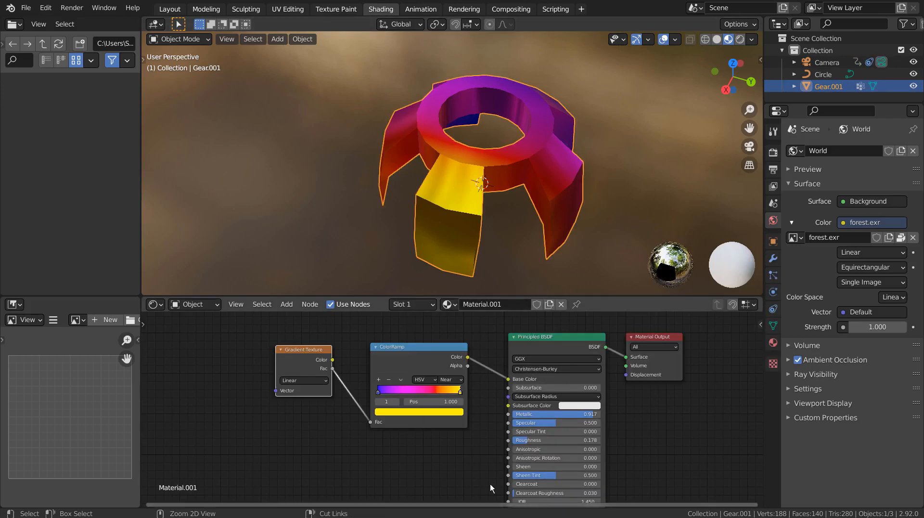
pyautogui.hotkey('ctrl', 'space')
pyautogui.scroll(-2, 542, 403)
pyautogui.scroll(-1, 543, 404)
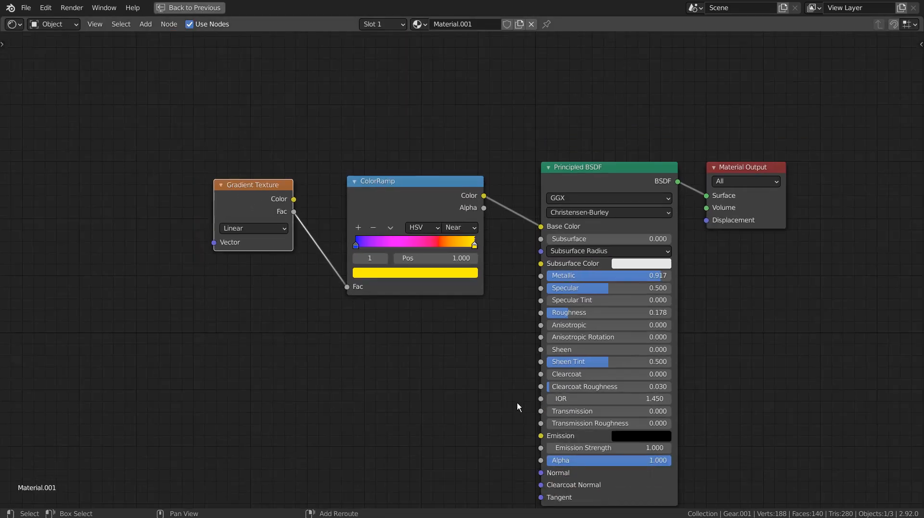
pyautogui.moveTo(518, 404); pyautogui.dragTo(453, 337, button='middle')
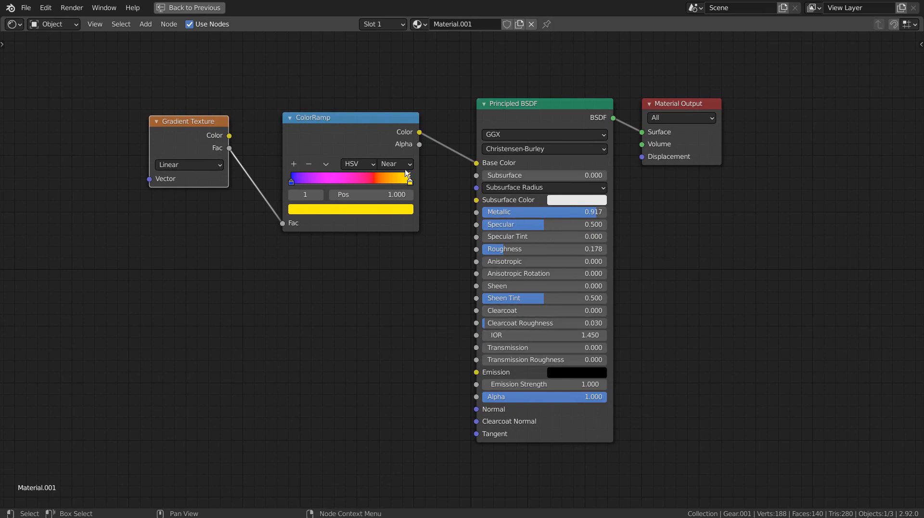
# - Add a second ColorRamp node below the existing ColorRamp in the gear's material
pyautogui.hotkey('shift', 'a')
pyautogui.click(336, 300)
pyautogui.write('c')
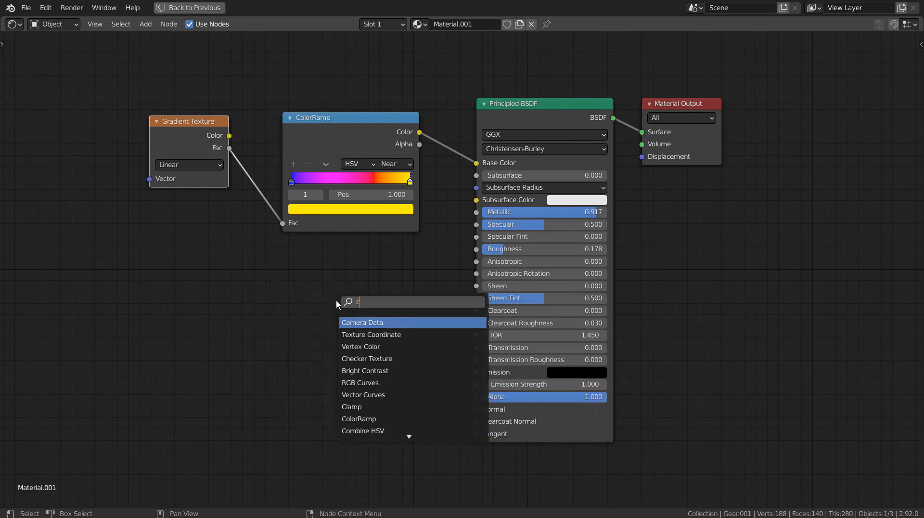
pyautogui.write('ol')
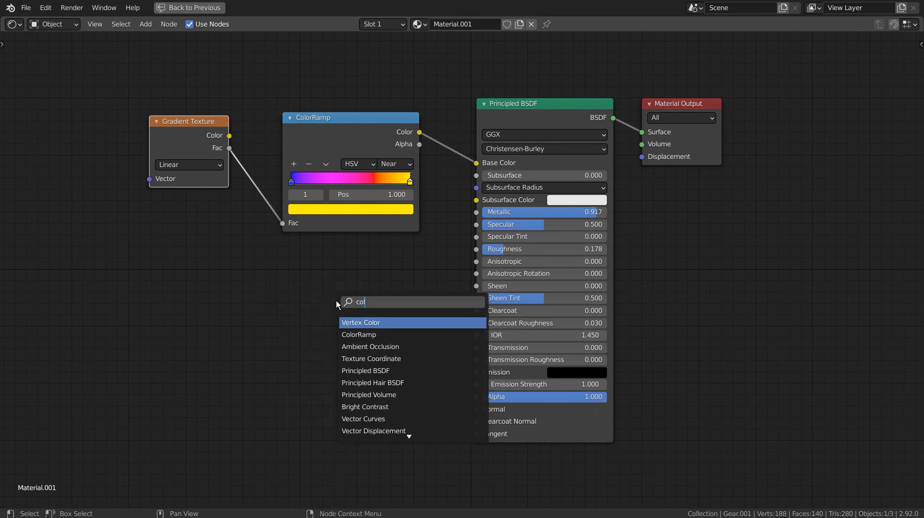
pyautogui.click(405, 334)
pyautogui.click(359, 280)
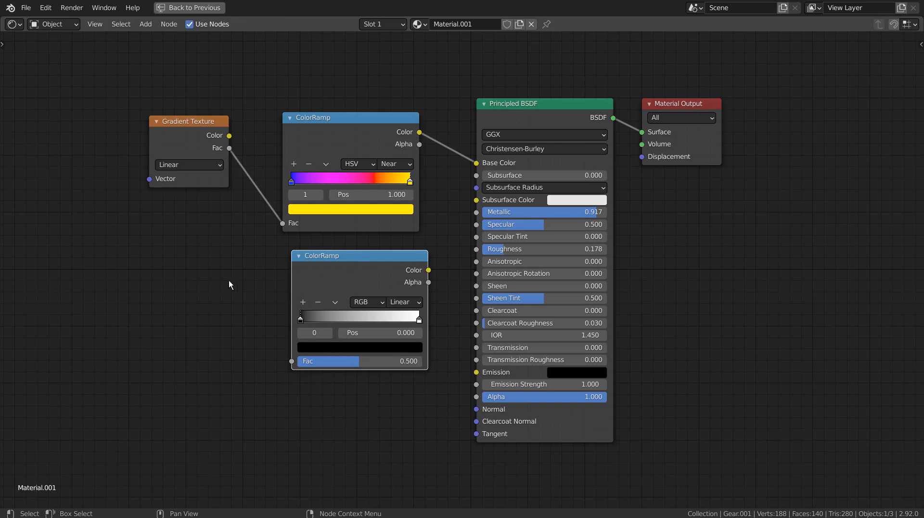
pyautogui.click(148, 277)
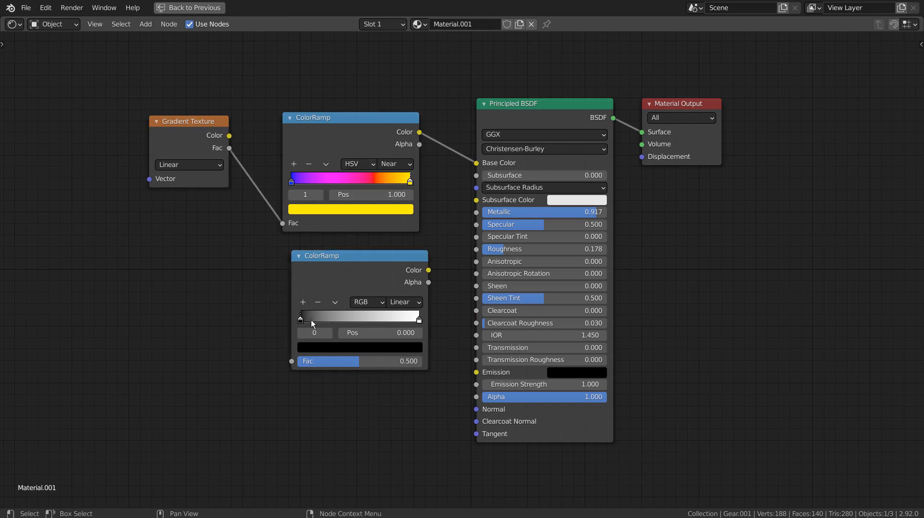
# - Set the first color stop of the new ColorRamp to a bright, saturated blue
pyautogui.click(318, 347)
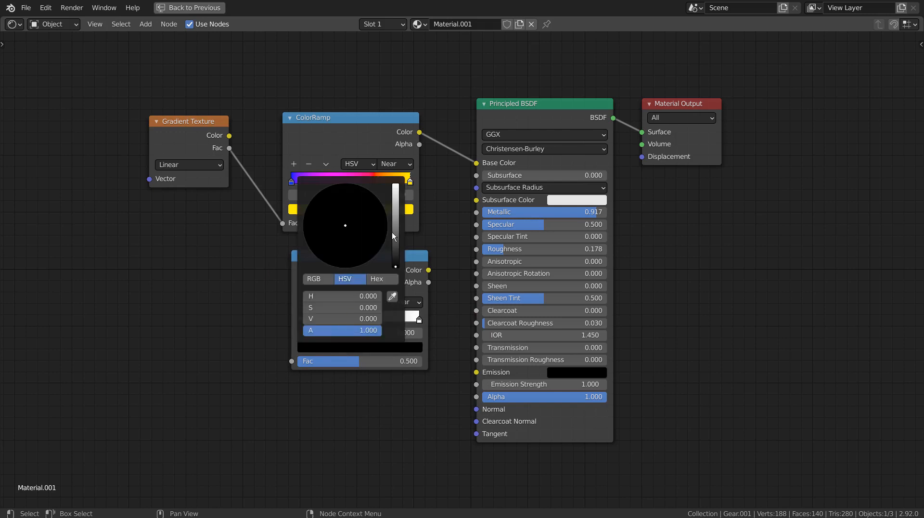
pyautogui.moveTo(393, 236); pyautogui.dragTo(398, 187)
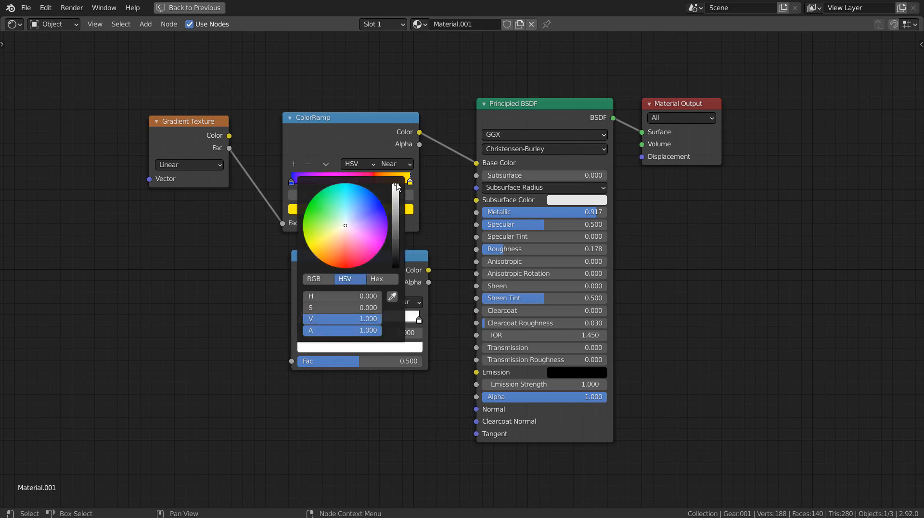
pyautogui.click(376, 200)
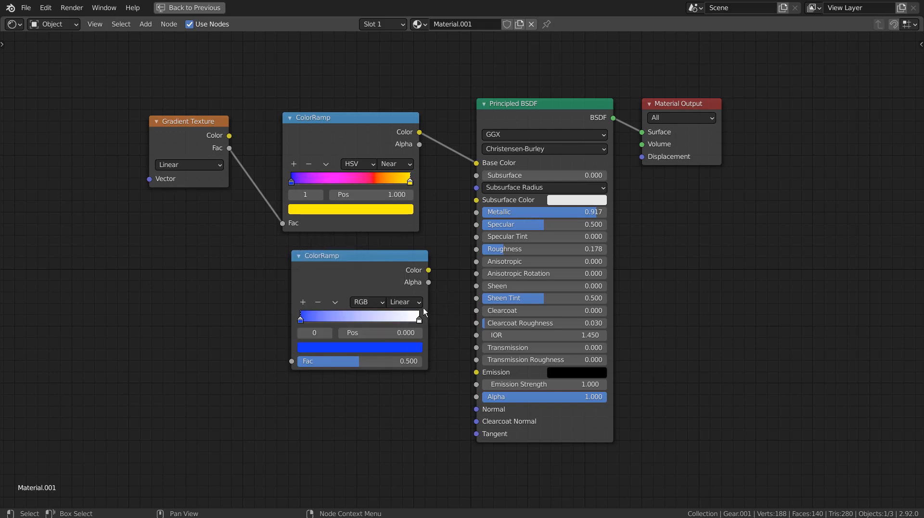
# - Set the last color stop of the new ColorRamp to yellow and its color mode to HSV
pyautogui.click(418, 319)
pyautogui.click(402, 351)
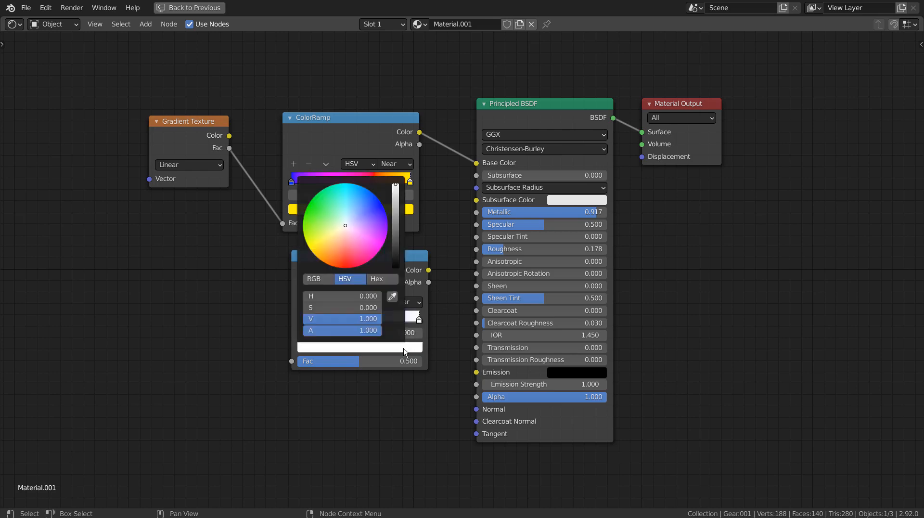
pyautogui.click(307, 240)
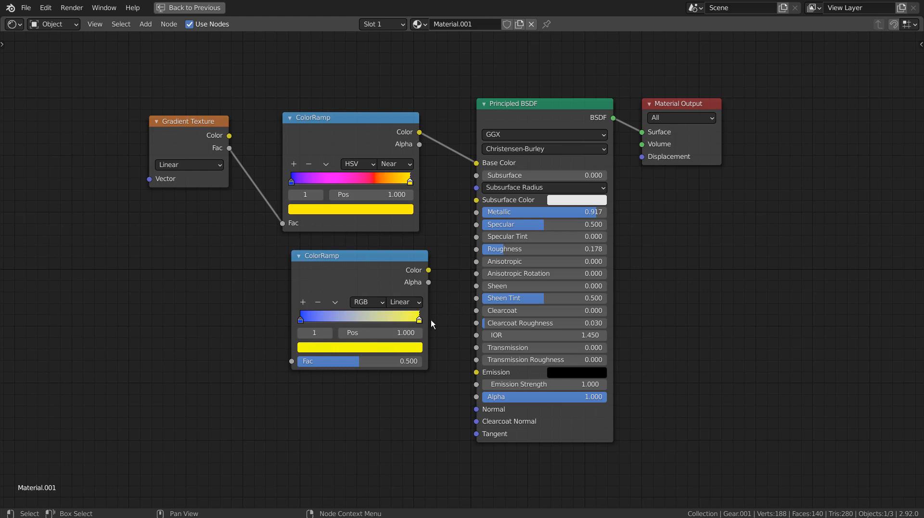
pyautogui.click(378, 302)
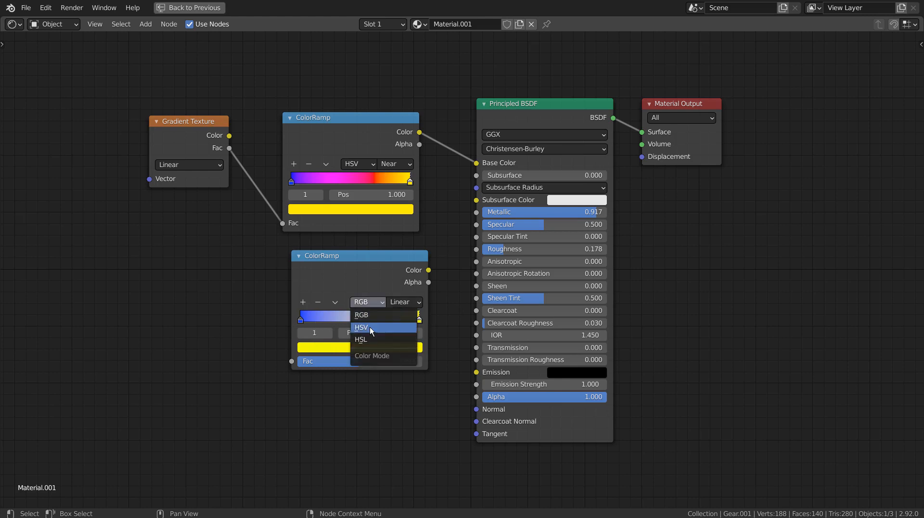
pyautogui.click(380, 327)
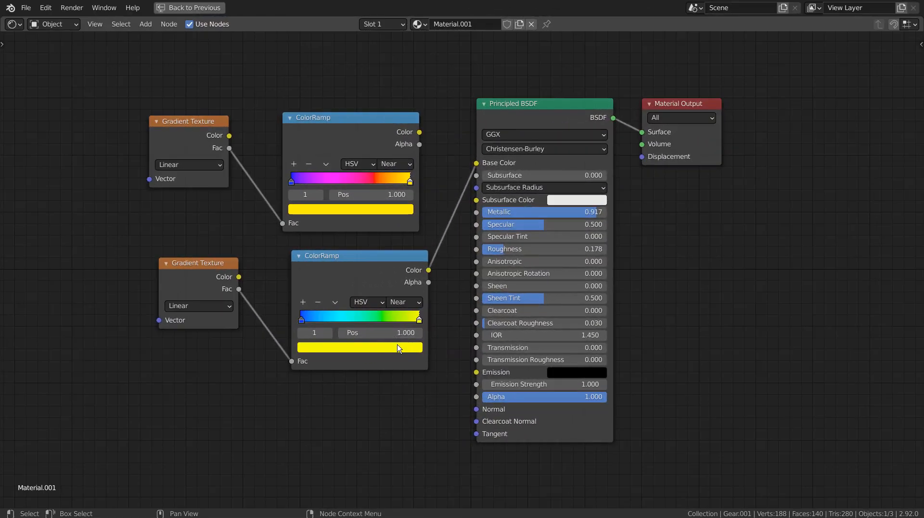
# - Try golden yellow, turquoise and purple as the lower ColorRamp's last stop color, finishing with orange
pyautogui.click(394, 347)
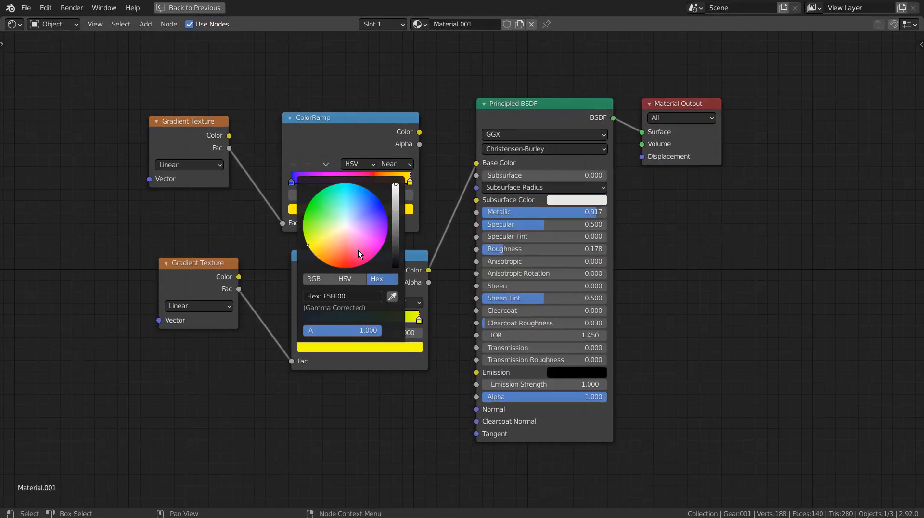
pyautogui.moveTo(308, 245); pyautogui.dragTo(313, 253)
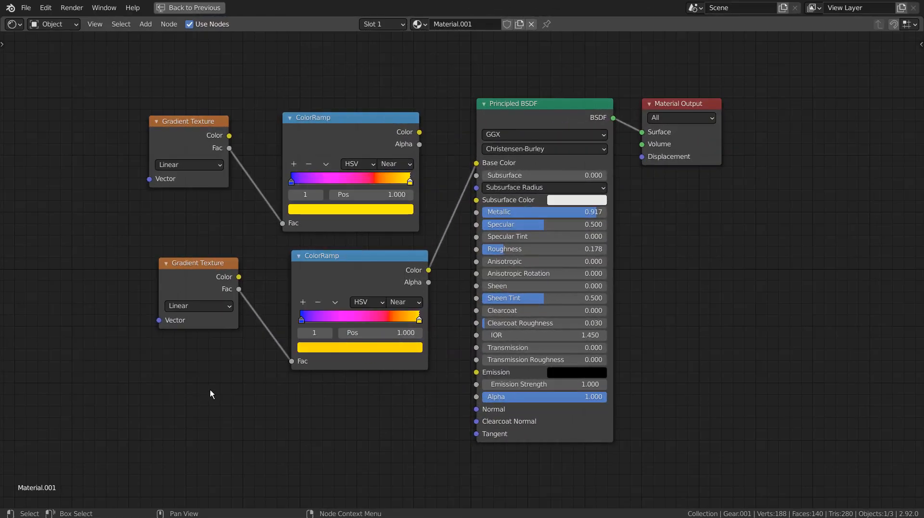
pyautogui.click(382, 349)
pyautogui.click(334, 189)
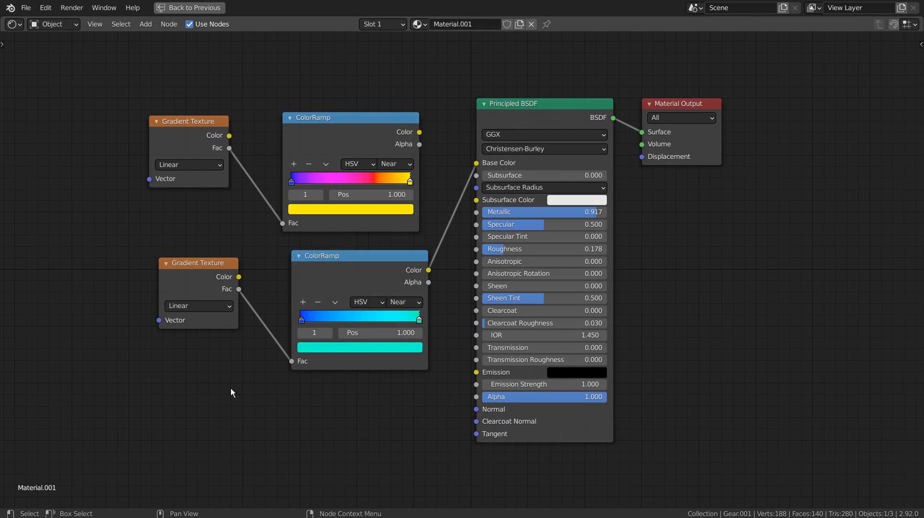
pyautogui.click(350, 347)
pyautogui.click(385, 226)
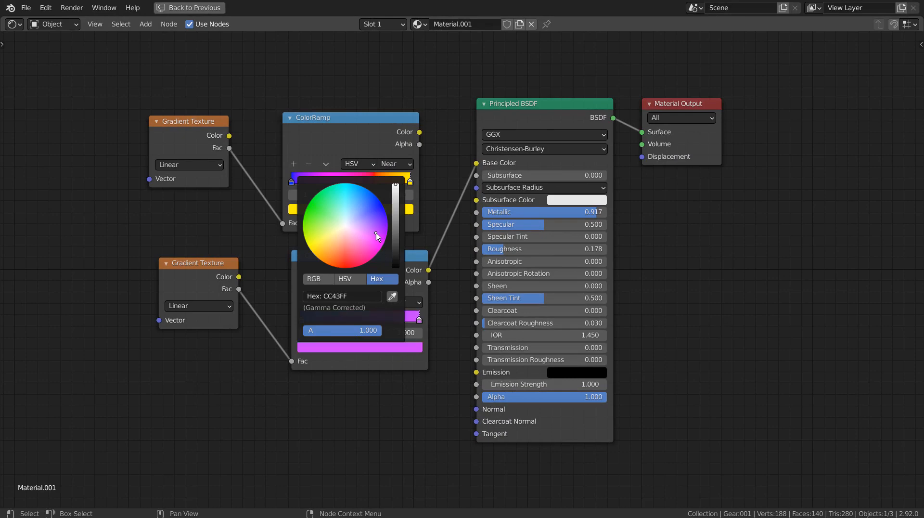
pyautogui.click(373, 347)
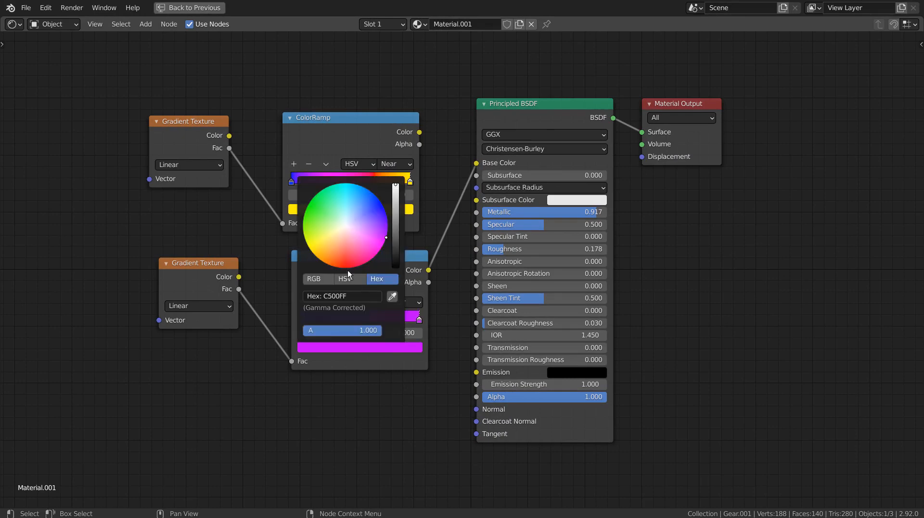
pyautogui.moveTo(316, 256); pyautogui.dragTo(314, 254)
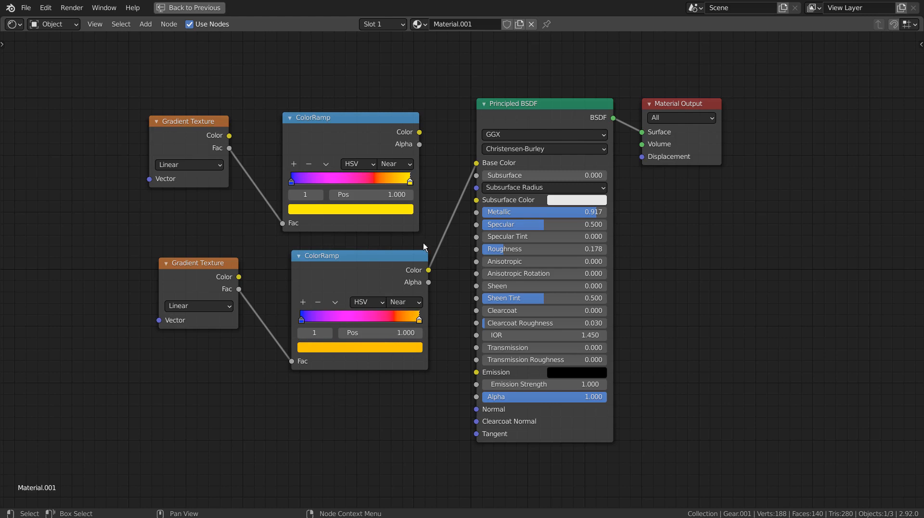
# - Delete the lower ColorRamp and Gradient Texture nodes, and relink the original ColorRamp's Color output to the Principled BSDF's Base Color
pyautogui.click(389, 259)
pyautogui.press('Delete')
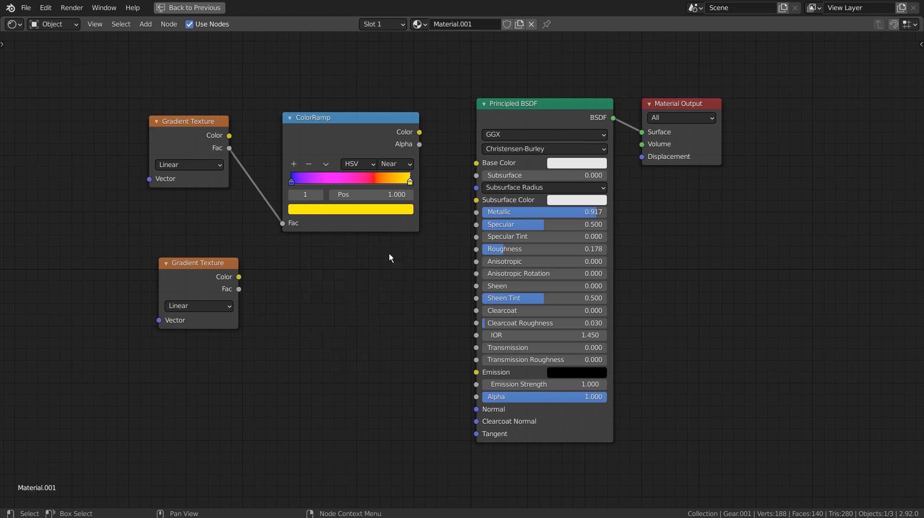
pyautogui.click(203, 275)
pyautogui.press('Delete')
pyautogui.moveTo(420, 132); pyautogui.dragTo(477, 163)
pyautogui.hotkey('ctrl', 'space')
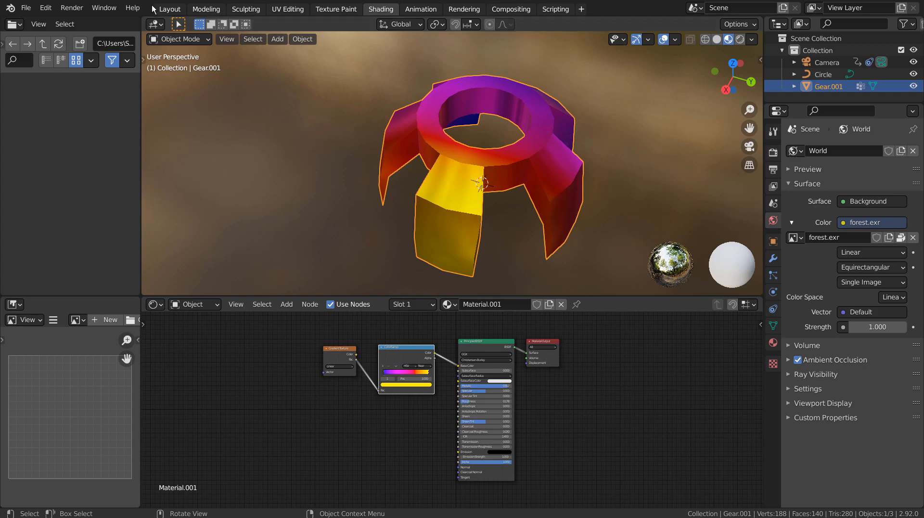
# - Switch to the Layout workspace and hide the existing gear Gear.001
pyautogui.click(170, 9)
pyautogui.moveTo(417, 237); pyautogui.dragTo(366, 327, button='middle')
pyautogui.press('h')
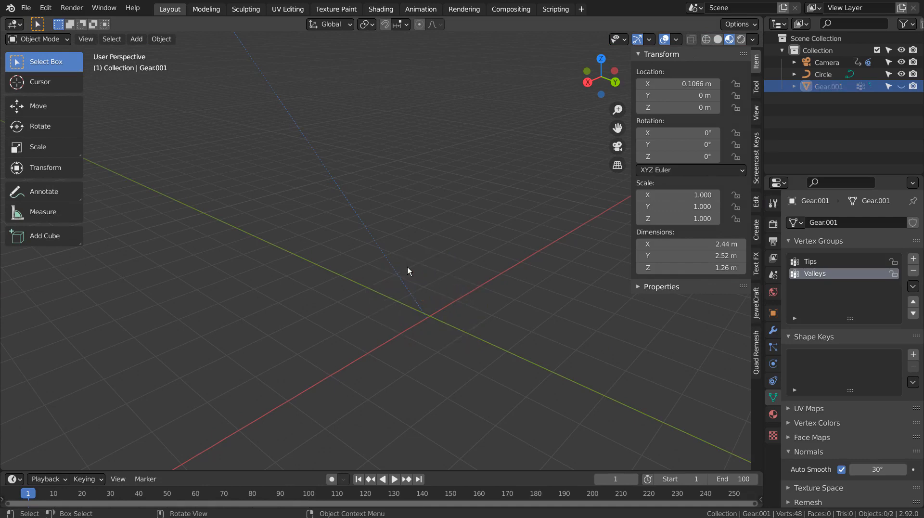
# - Add a new Gear mesh at the world origin
pyautogui.hotkey('shift', 'a')
pyautogui.moveTo(409, 268)
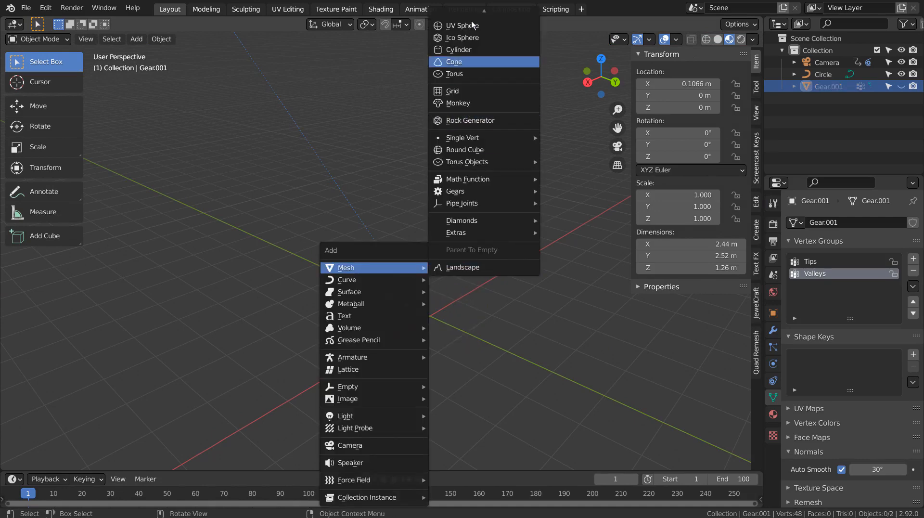
pyautogui.scroll(2, 468, 67)
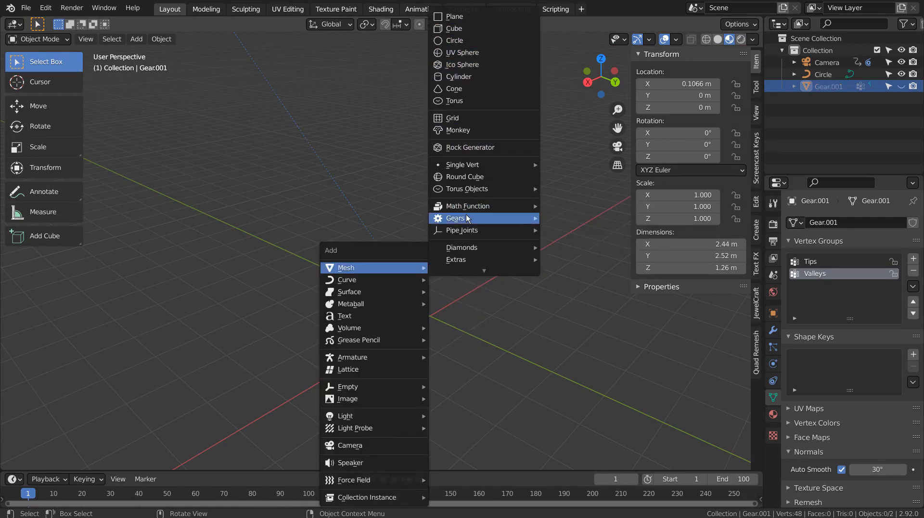
pyautogui.moveTo(486, 218)
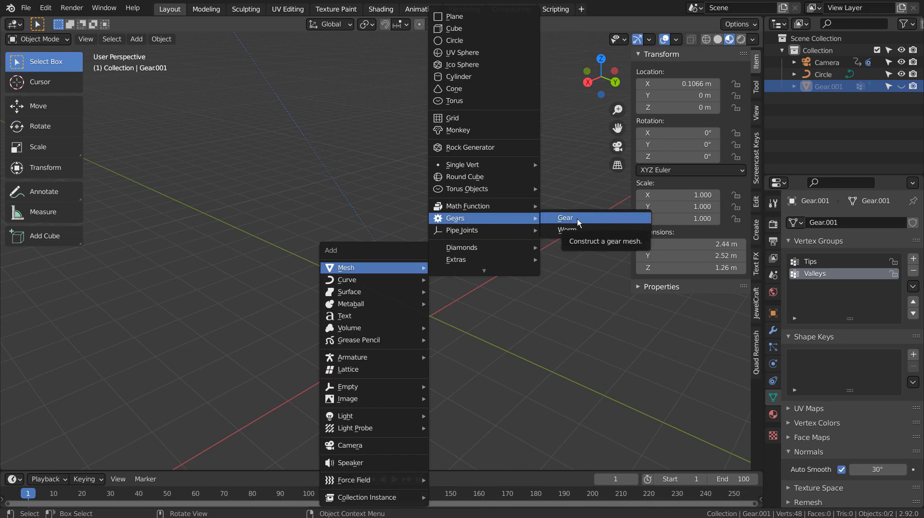
pyautogui.click(611, 218)
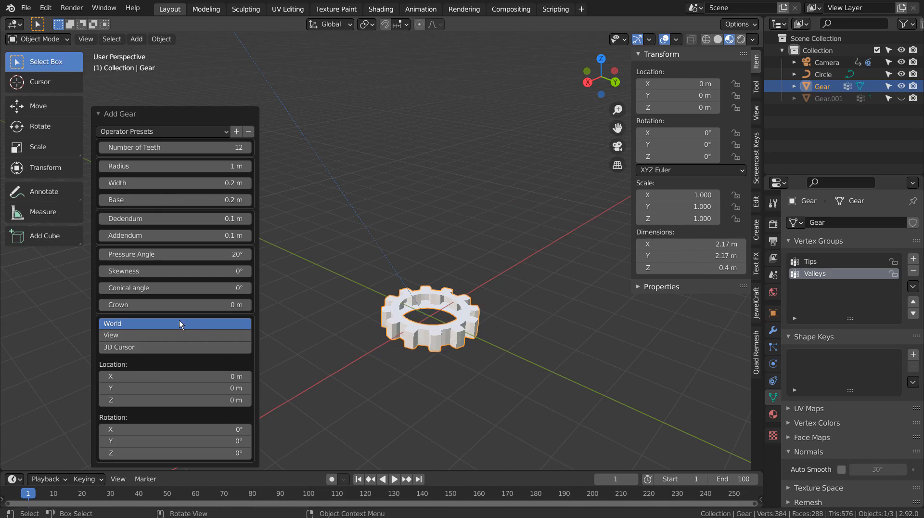
# - Set the new gear's Crown to -0.47 m and its Number of Teeth to 6
pyautogui.moveTo(166, 308); pyautogui.dragTo(105, 308)
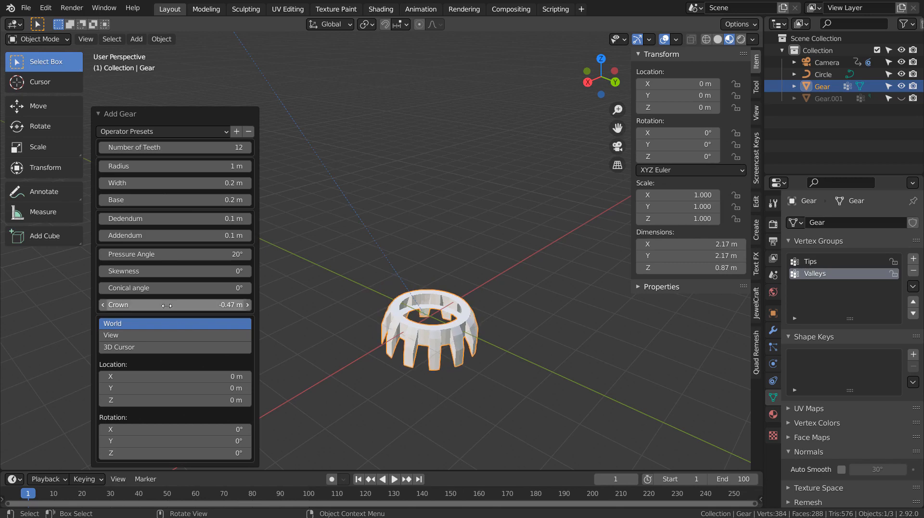
pyautogui.click(147, 147)
pyautogui.write('6')
pyautogui.press('Return')
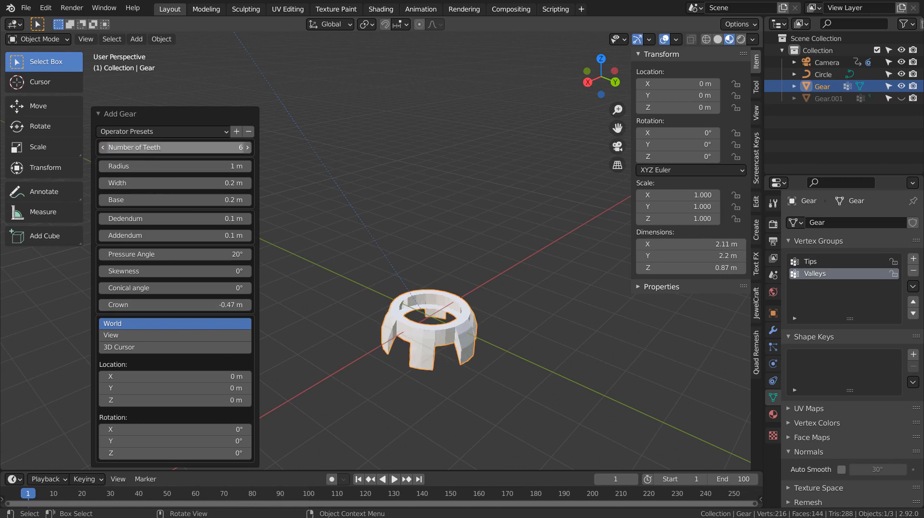
# - Bridge the upper and lower inner edge loops of the gear to close the ring's inner wall, and return to Object Mode
pyautogui.moveTo(481, 366); pyautogui.dragTo(382, 360, button='middle')
pyautogui.scroll(3, 393, 366)
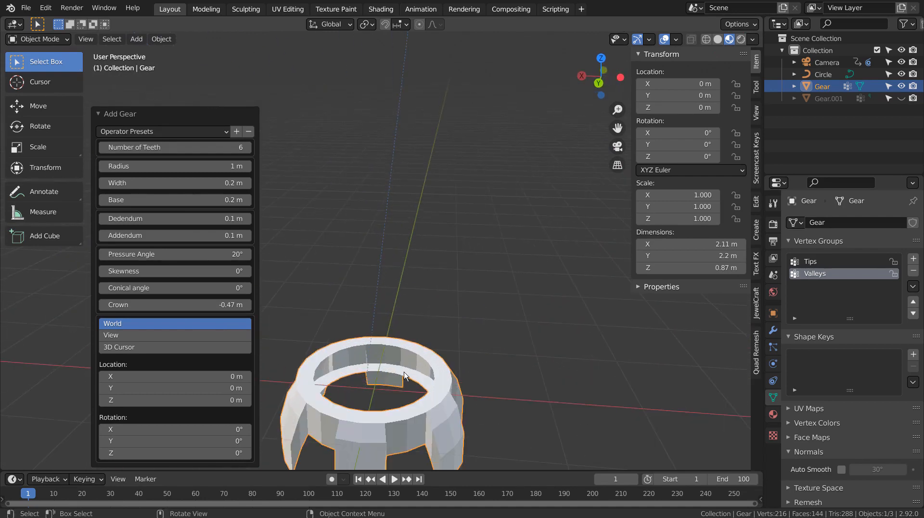
pyautogui.keyDown('shift'); pyautogui.moveTo(436, 402); pyautogui.dragTo(443, 335, button='middle'); pyautogui.keyUp('shift')
pyautogui.scroll(3, 441, 313)
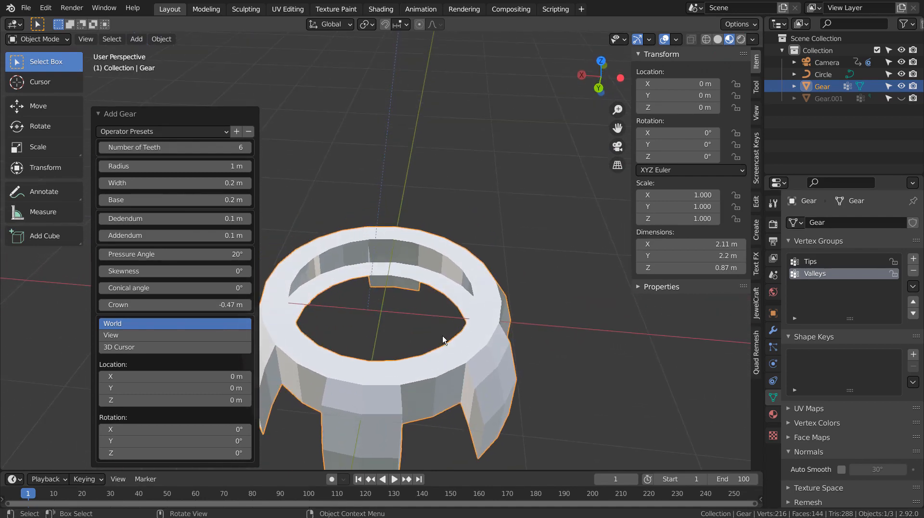
pyautogui.press('Tab')
pyautogui.keyDown('alt'); pyautogui.click(425, 248); pyautogui.keyUp('alt')
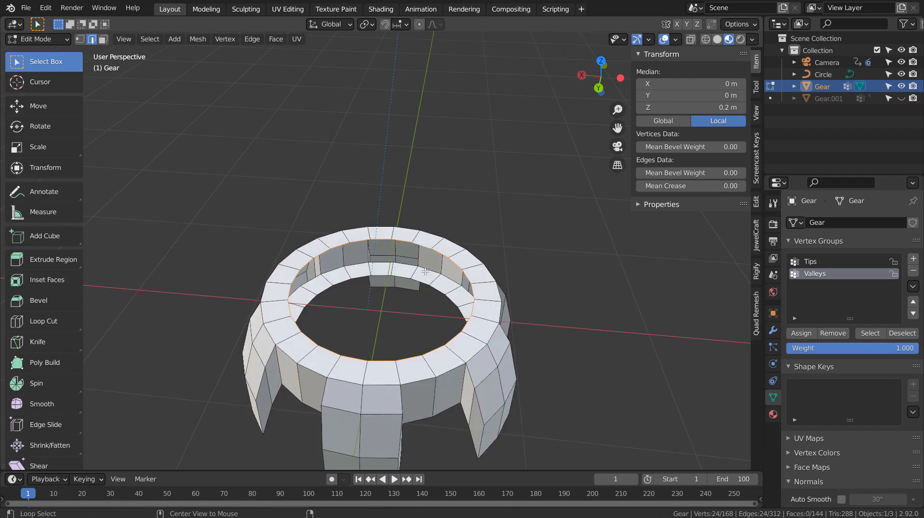
pyautogui.keyDown('alt'); pyautogui.keyDown('shift'); pyautogui.click(423, 279); pyautogui.keyUp('shift'); pyautogui.keyUp('alt')
pyautogui.hotkey('ctrl', 'e')
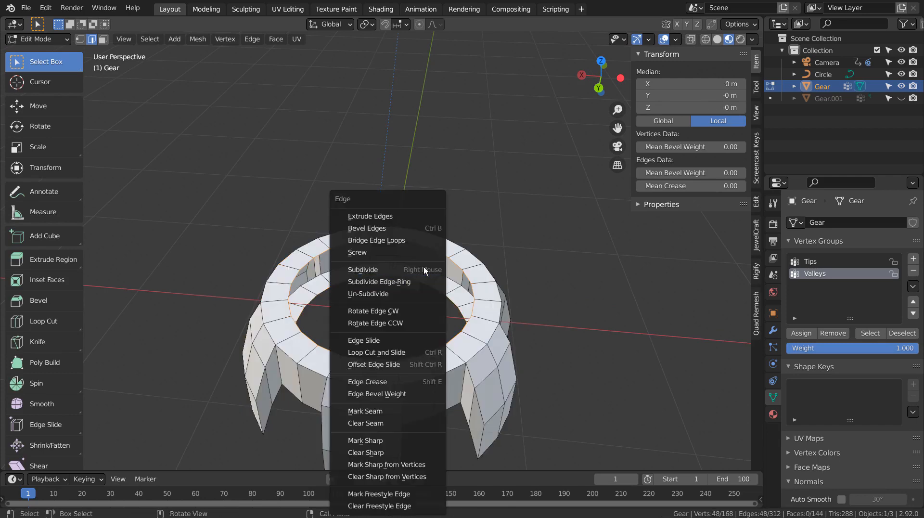
pyautogui.click(424, 241)
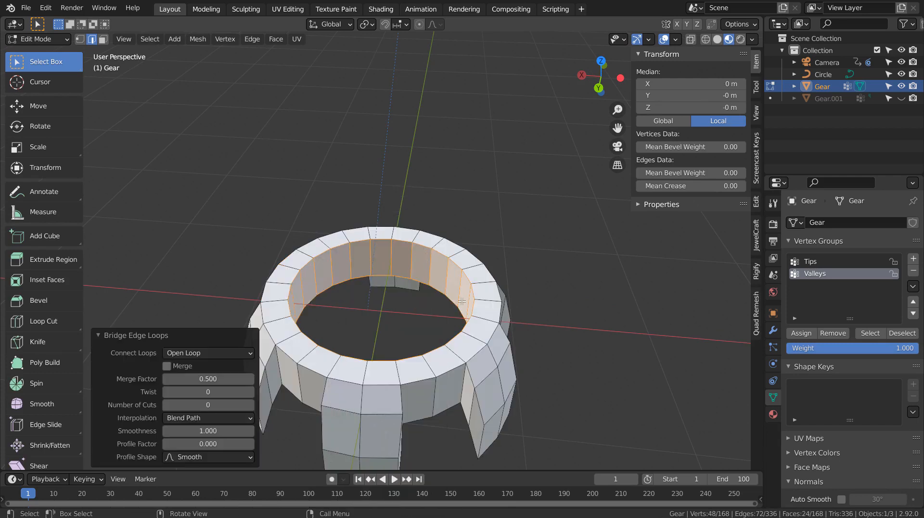
pyautogui.press('Tab')
pyautogui.moveTo(488, 340); pyautogui.dragTo(487, 322, button='middle')
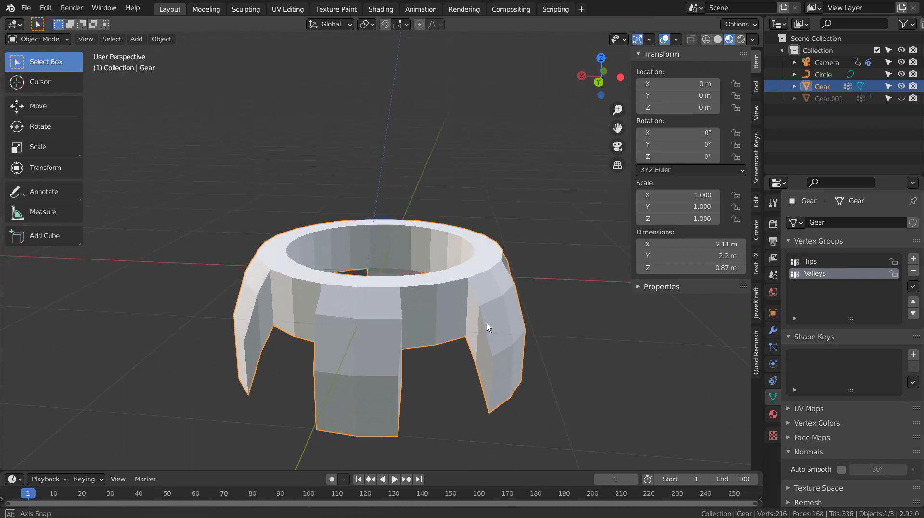
# - Create a new material for the gear in the Shading workspace and place a ColorRamp node before the Principled BSDF
pyautogui.click(380, 9)
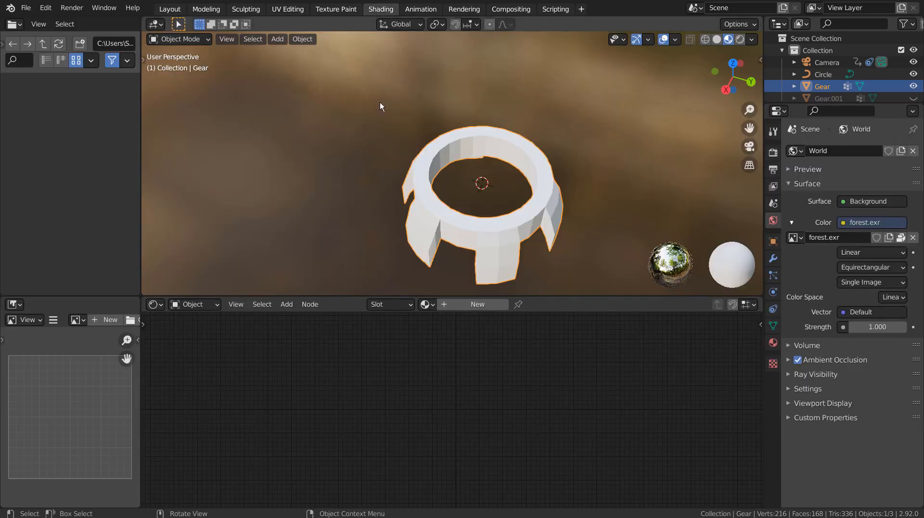
pyautogui.click(477, 304)
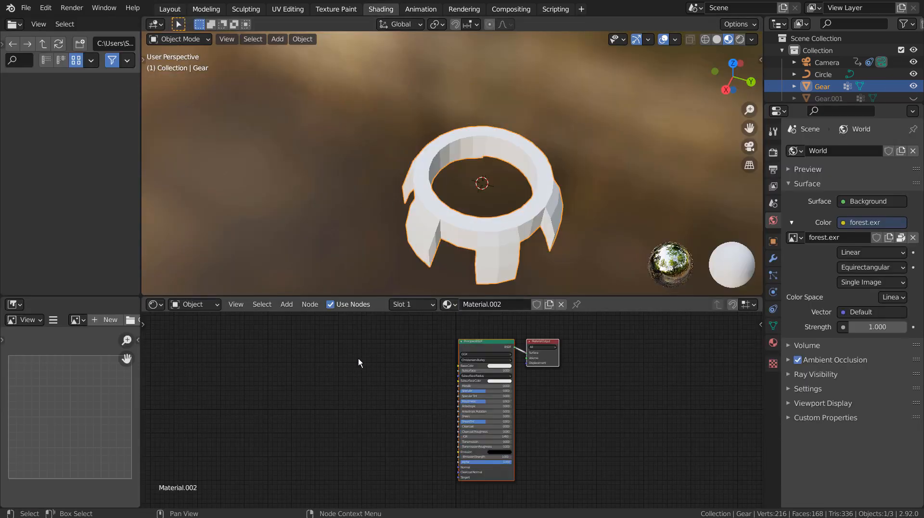
pyautogui.hotkey('shift', 'a')
pyautogui.click(342, 358)
pyautogui.write('col')
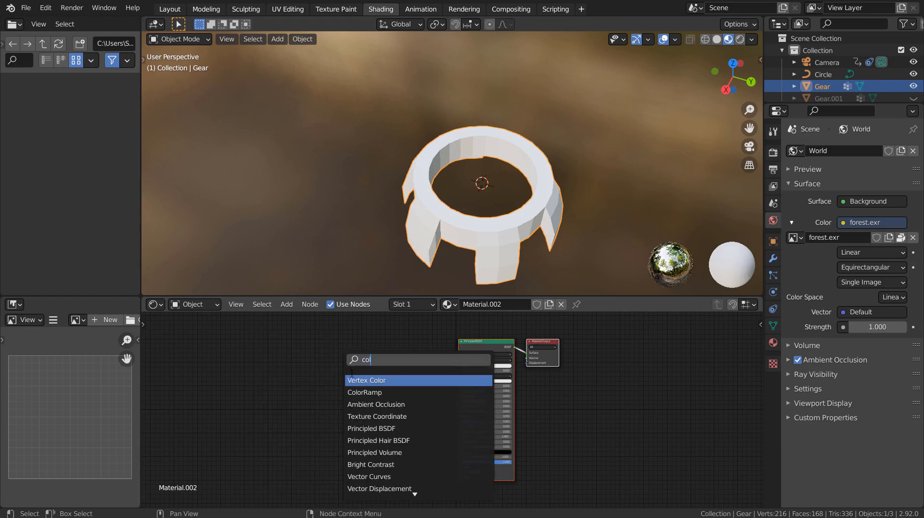
pyautogui.click(366, 392)
pyautogui.click(382, 371)
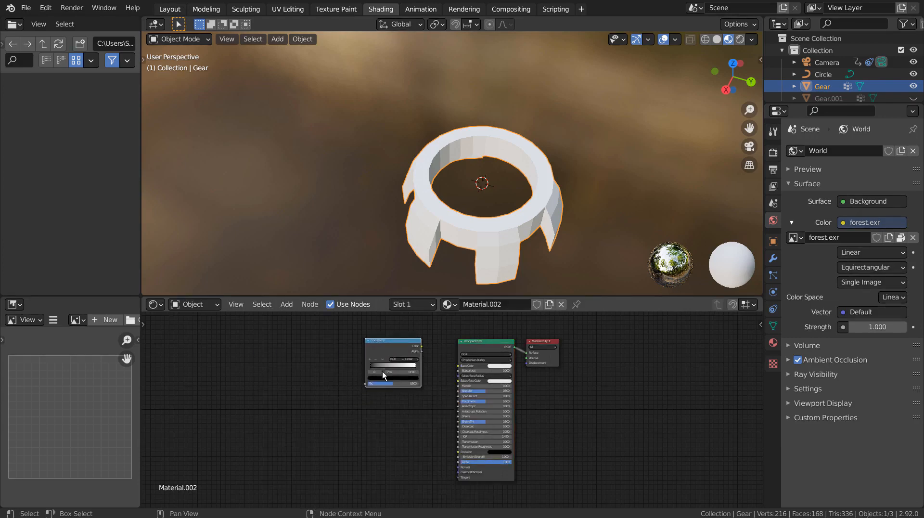
# - Add a Gradient Texture node, link its Color to the ColorRamp's Fac, and link the ramp's Color to the Base Color
pyautogui.hotkey('shift', 'a')
pyautogui.click(289, 350)
pyautogui.write('gra')
pyautogui.press('Return')
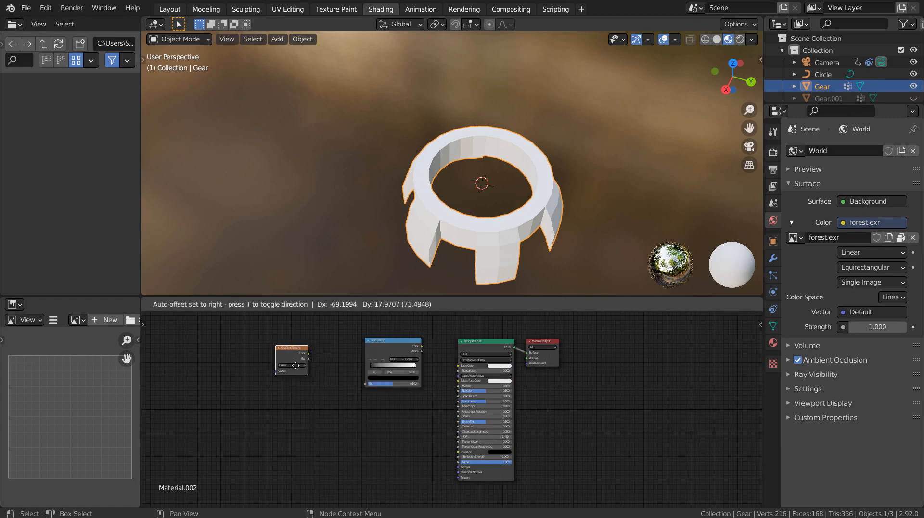
pyautogui.click(295, 365)
pyautogui.moveTo(309, 355); pyautogui.dragTo(365, 383)
pyautogui.moveTo(422, 347); pyautogui.dragTo(459, 366)
# - Set the ColorRamp's first stop to blue, hex 0C1CFF
pyautogui.scroll(9, 398, 356)
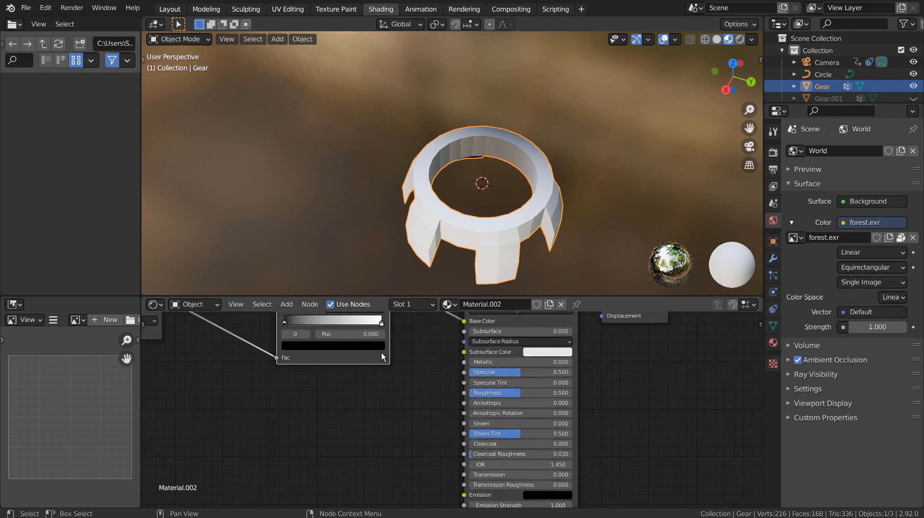
pyautogui.moveTo(383, 353); pyautogui.dragTo(395, 431, button='middle')
pyautogui.scroll(2, 371, 427)
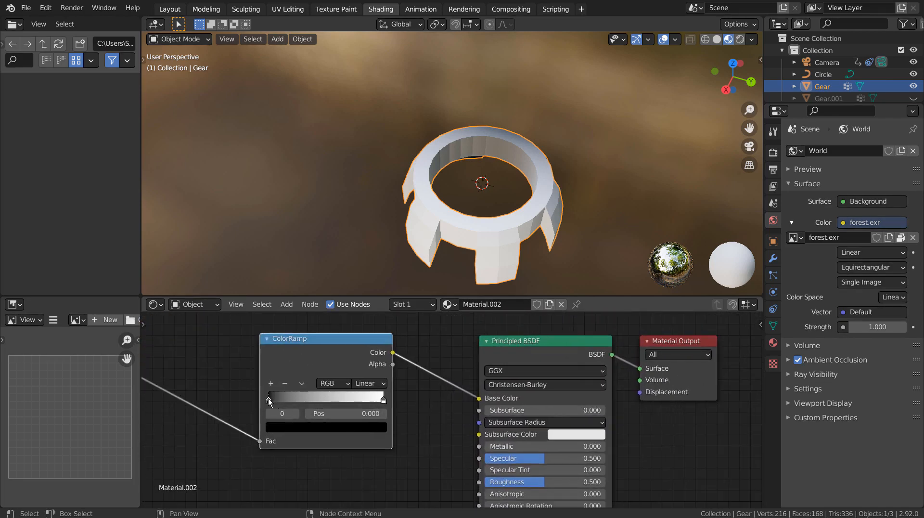
pyautogui.click(289, 426)
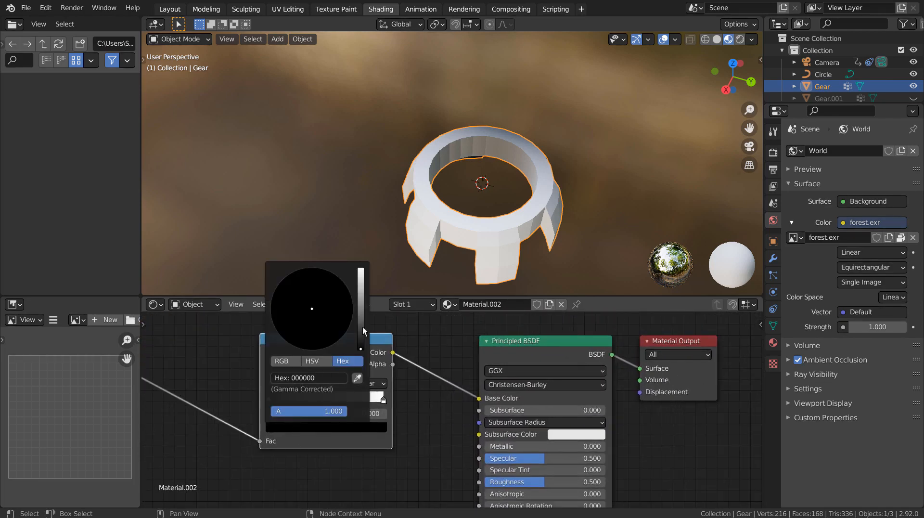
pyautogui.moveTo(363, 324); pyautogui.dragTo(361, 269)
pyautogui.click(345, 287)
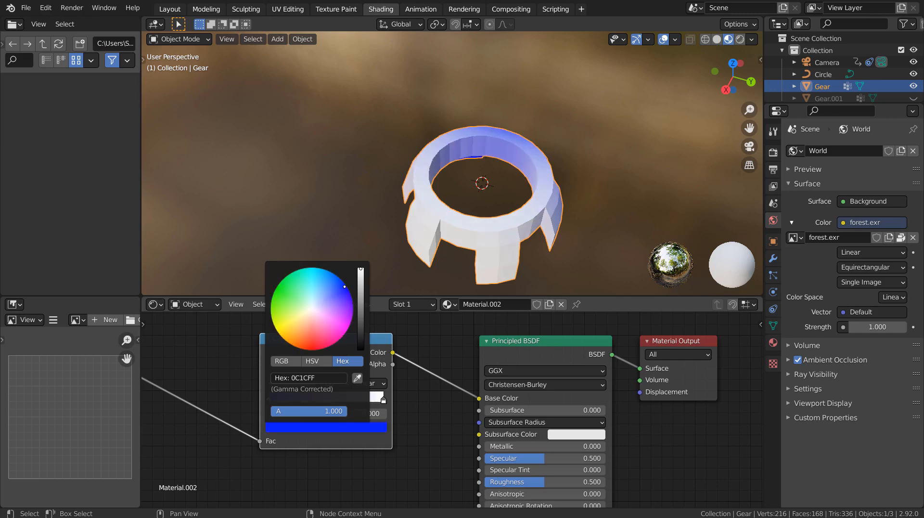
# - Set the ColorRamp's last stop, at position 1.000, to a golden yellow
pyautogui.click(383, 400)
pyautogui.click(348, 432)
pyautogui.click(289, 340)
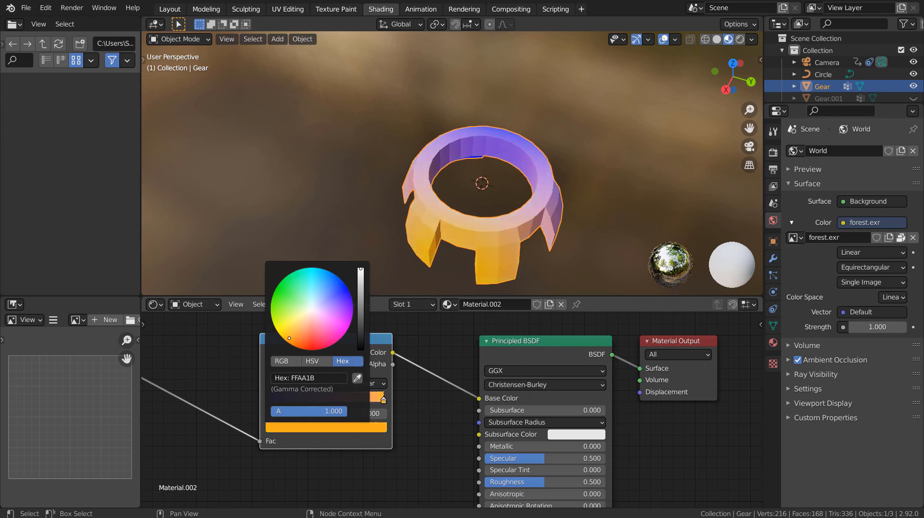
pyautogui.click(321, 428)
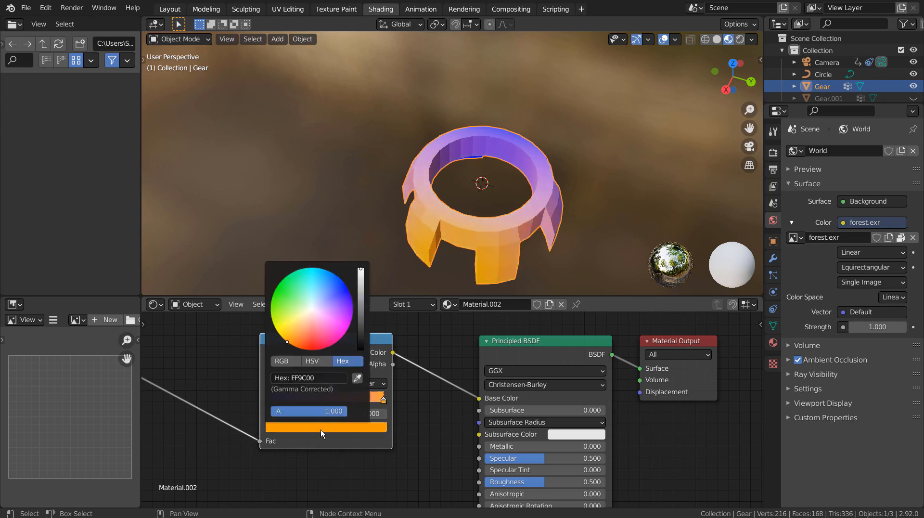
pyautogui.click(282, 331)
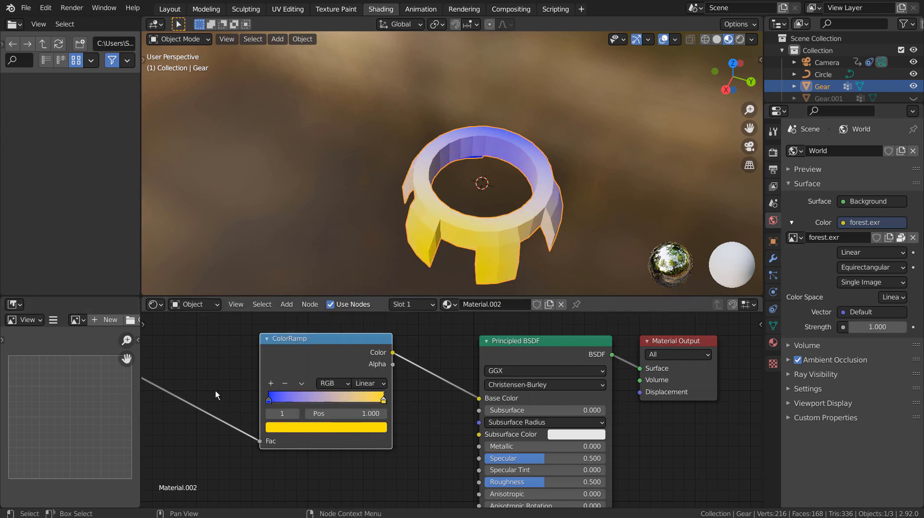
# - Set the ColorRamp's color mode to HSV and check the gradient around the gear
pyautogui.click(336, 382)
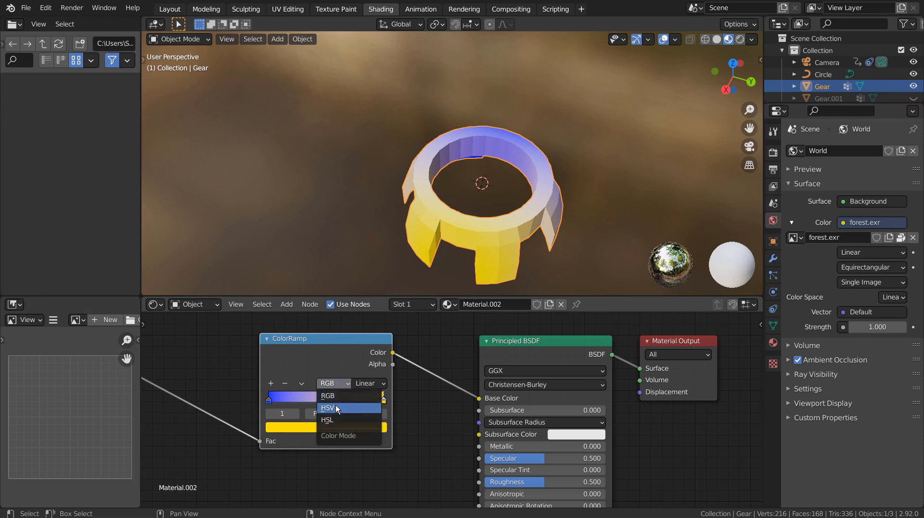
pyautogui.click(338, 409)
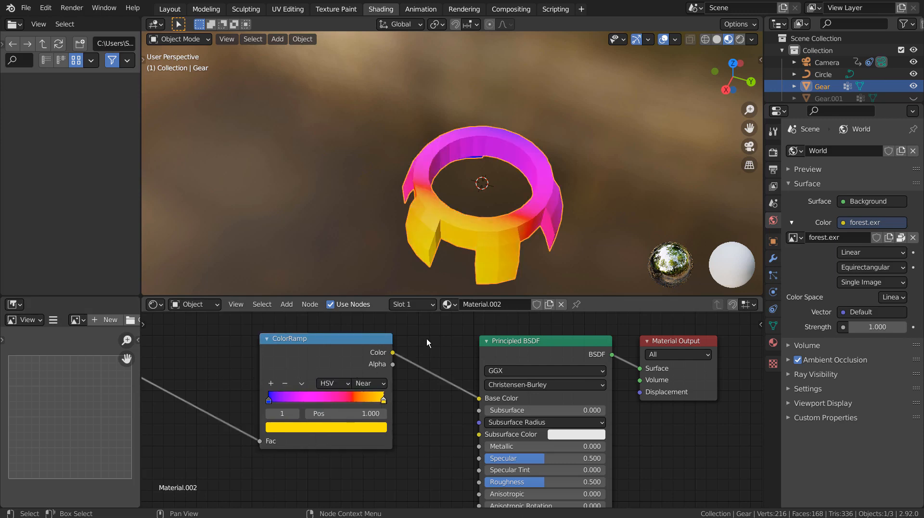
pyautogui.moveTo(555, 216); pyautogui.dragTo(296, 193, button='middle')
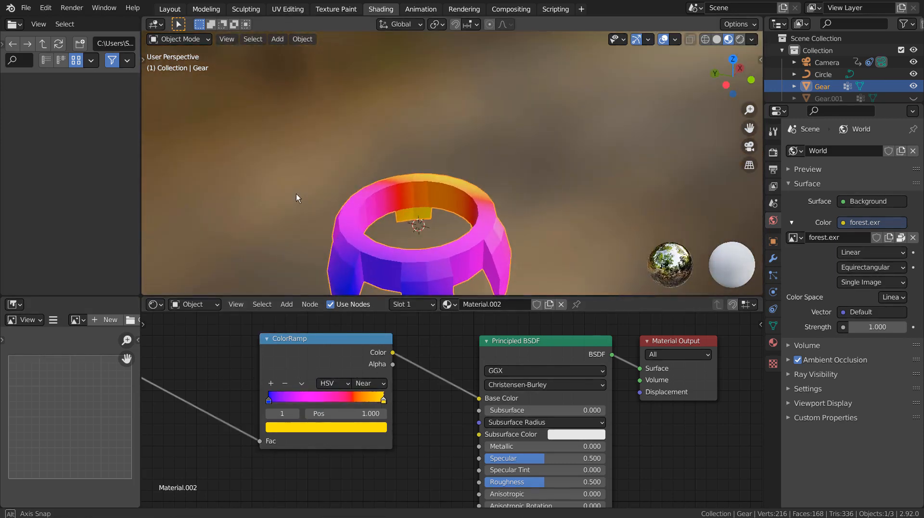
# - Set the Principled BSDF's Metallic to 0.967 and its Roughness to 0.264
pyautogui.scroll(-2, 481, 277)
pyautogui.scroll(-2, 541, 467)
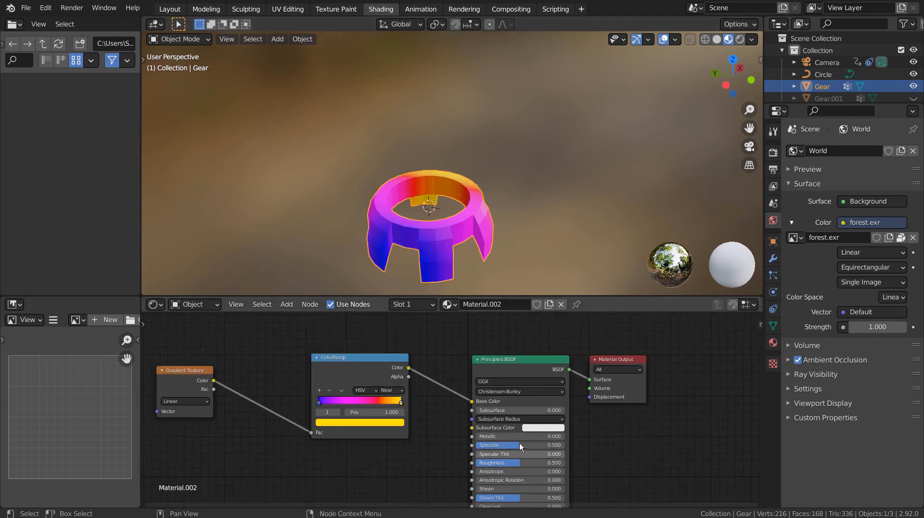
pyautogui.moveTo(519, 436); pyautogui.dragTo(563, 436)
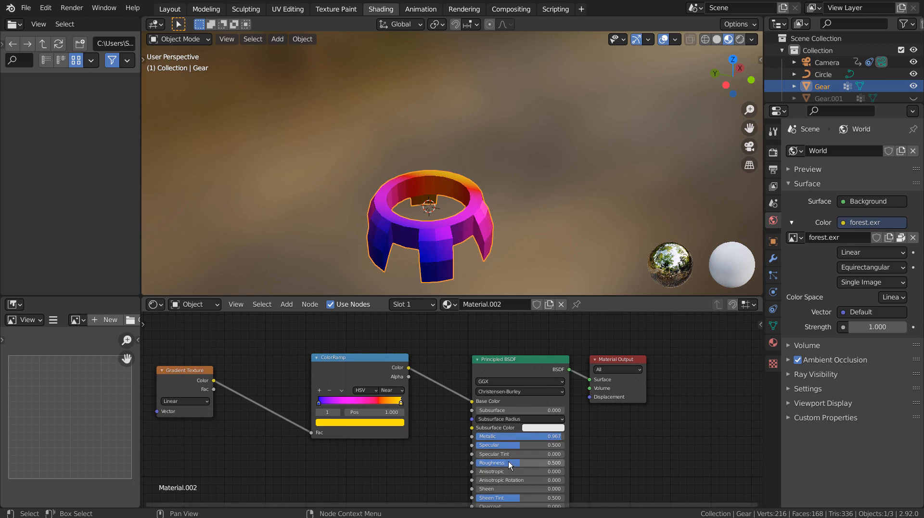
pyautogui.moveTo(509, 463); pyautogui.dragTo(488, 463)
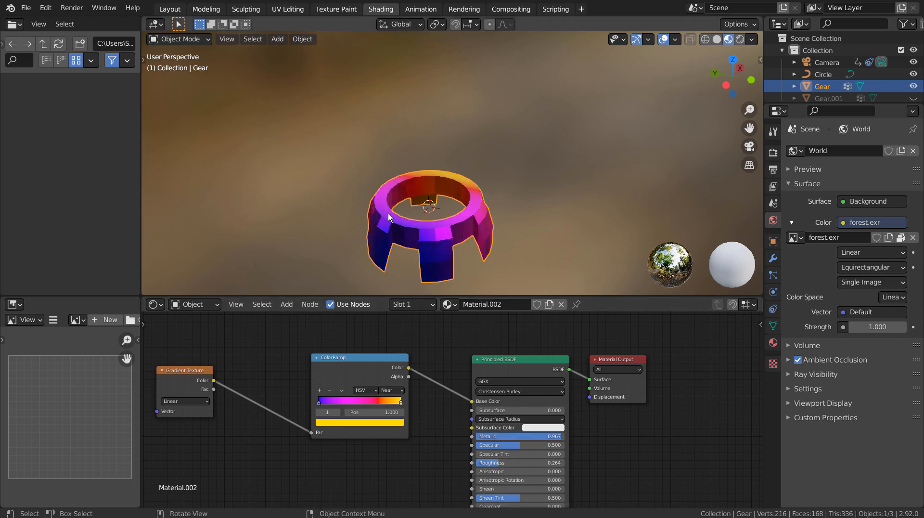
# - Shade the gear smooth, enable Auto Smooth at 30° for its normals, and deselect it
pyautogui.rightClick(439, 219)
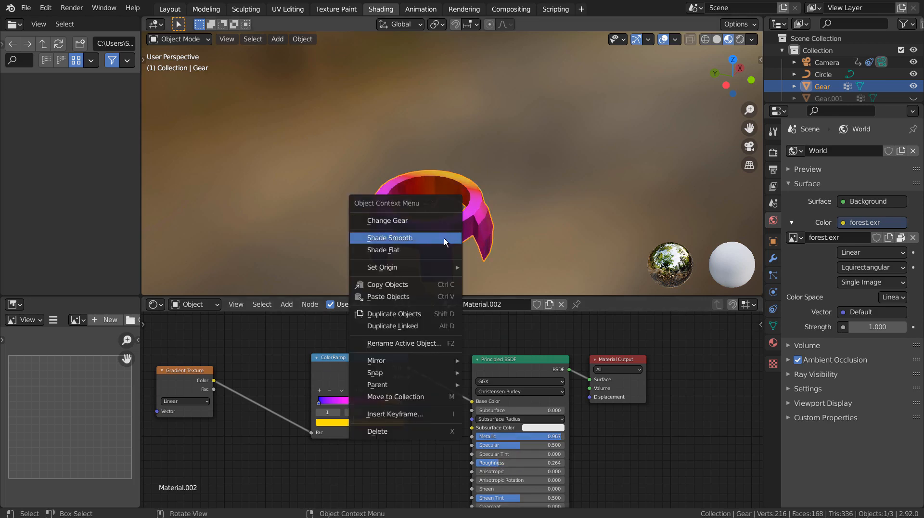
pyautogui.click(443, 238)
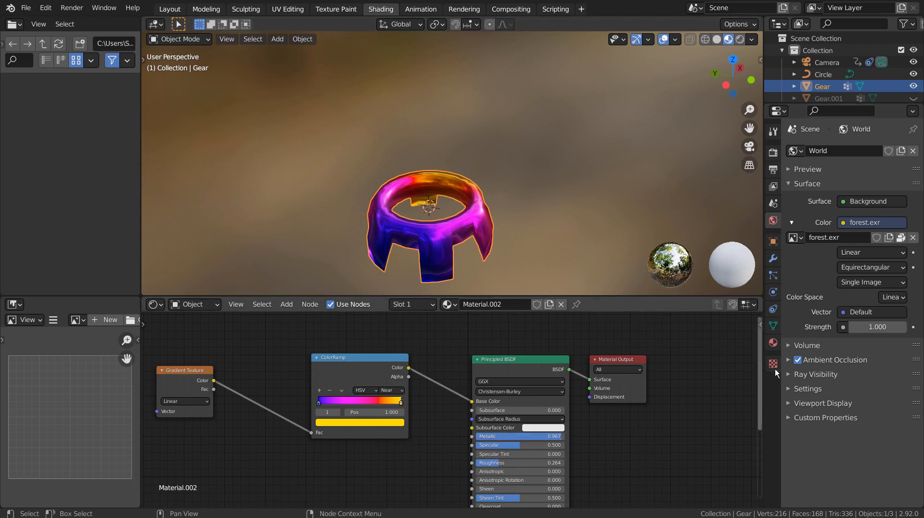
pyautogui.click(773, 325)
pyautogui.click(788, 380)
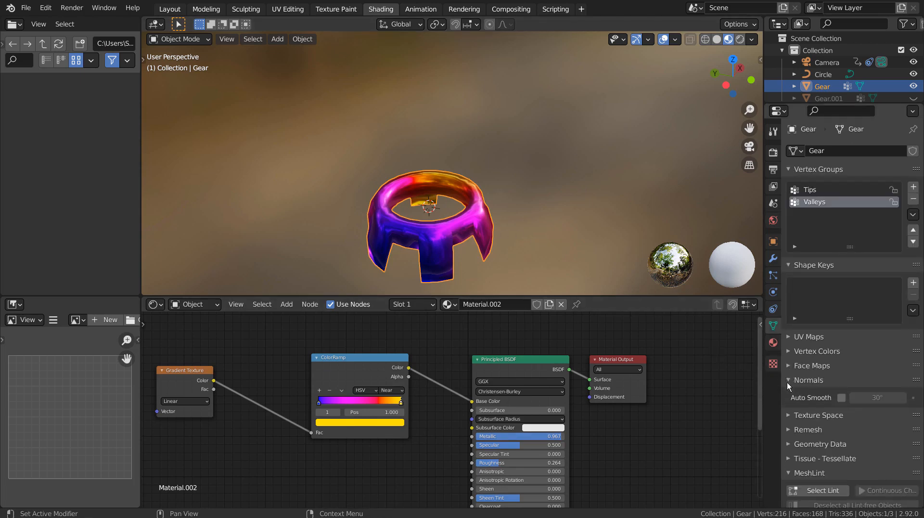
pyautogui.click(841, 398)
pyautogui.click(480, 142)
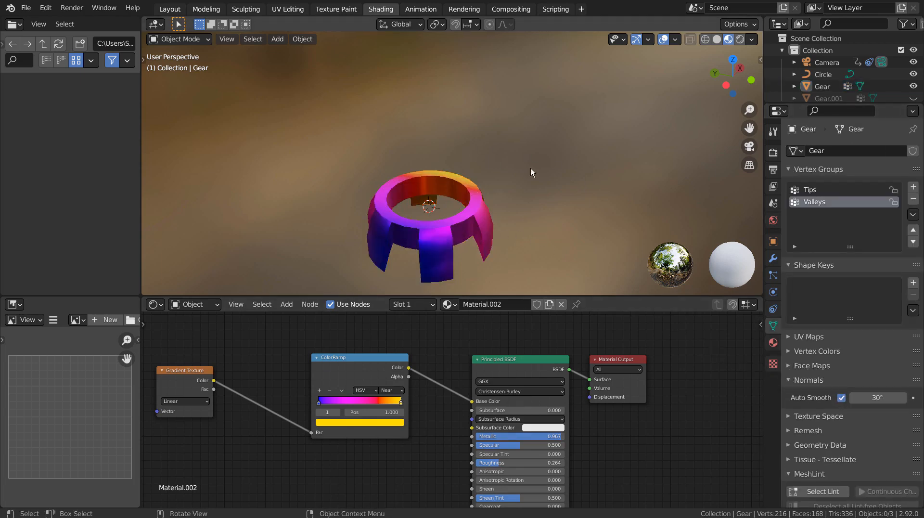
pyautogui.moveTo(530, 168); pyautogui.dragTo(721, 202, button='middle')
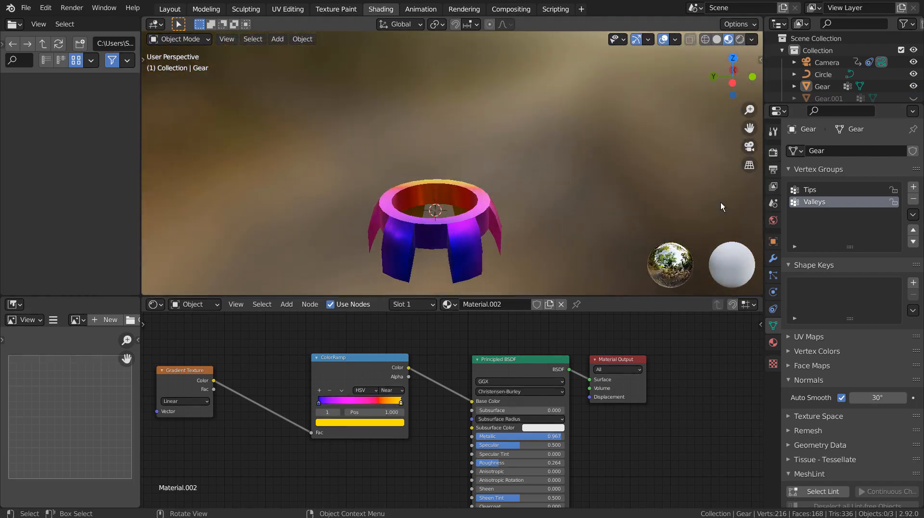
# - Return to the Layout workspace and select the camera above the gear
pyautogui.click(179, 12)
pyautogui.scroll(-2, 566, 322)
pyautogui.moveTo(563, 314); pyautogui.dragTo(562, 354, button='middle')
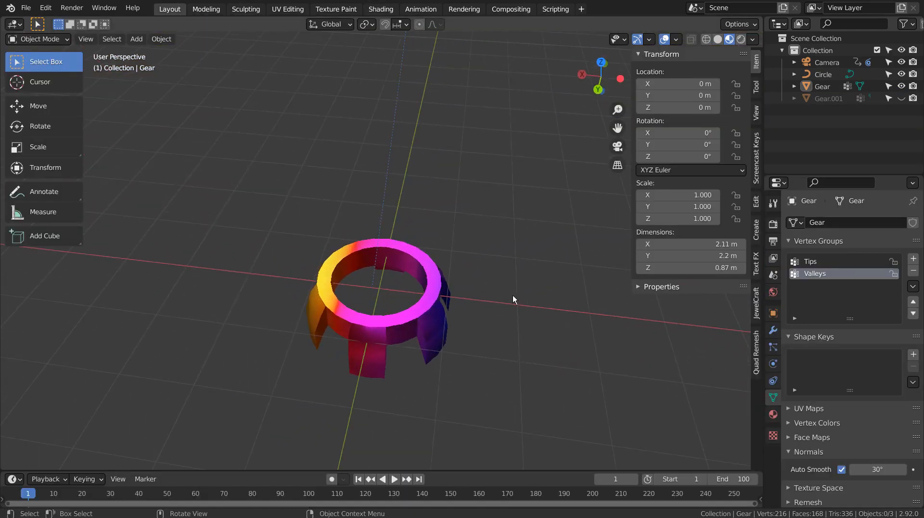
pyautogui.scroll(-3, 513, 296)
pyautogui.moveTo(513, 295); pyautogui.dragTo(464, 290, button='middle')
pyautogui.click(369, 151)
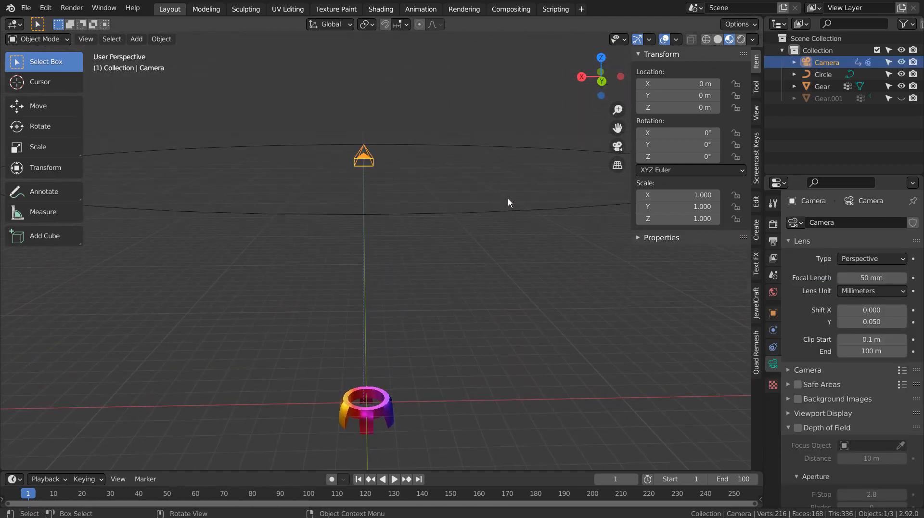
pyautogui.moveTo(511, 200); pyautogui.dragTo(460, 251, button='middle')
# - Unhide the original gear Gear.001 and delete the newly built Gear
pyautogui.click(902, 99)
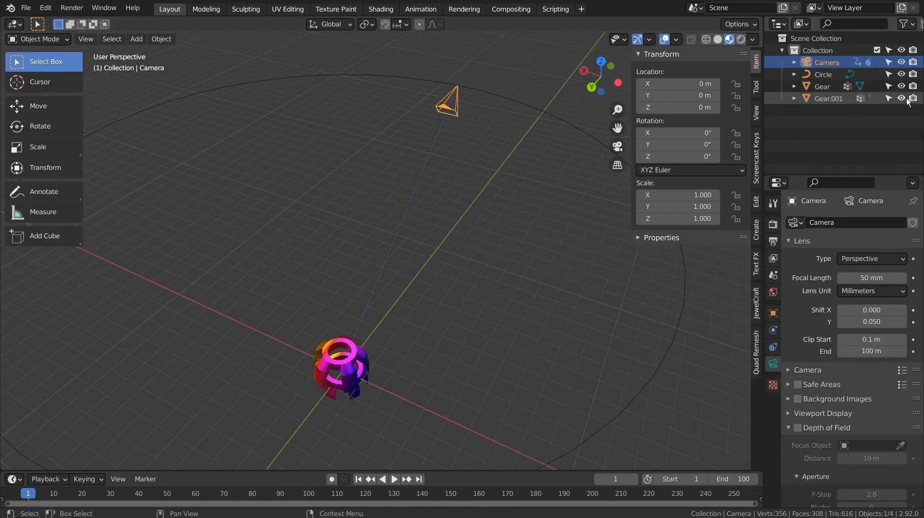
pyautogui.click(334, 398)
pyautogui.press('x')
pyautogui.click(455, 372)
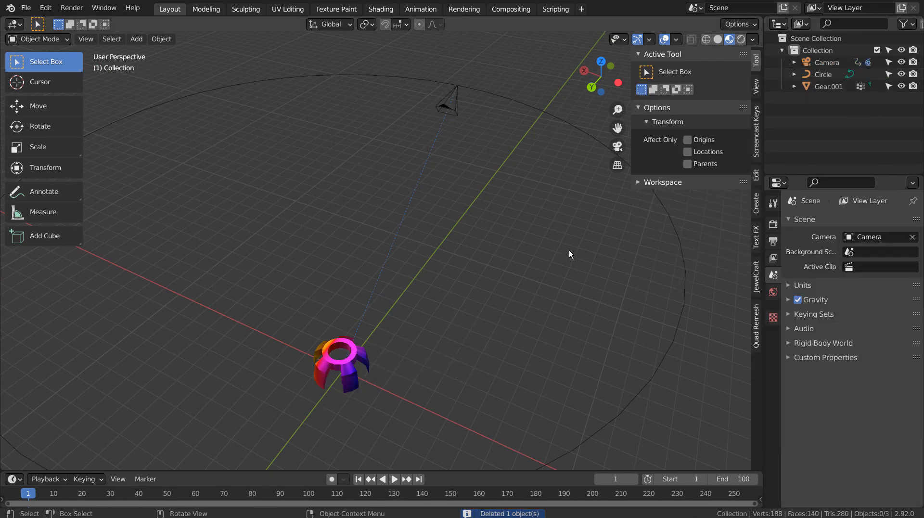
# - Select the large circle path around the gear and add the camera to the selection
pyautogui.scroll(-4, 568, 250)
pyautogui.click(460, 272)
pyautogui.scroll(2, 465, 282)
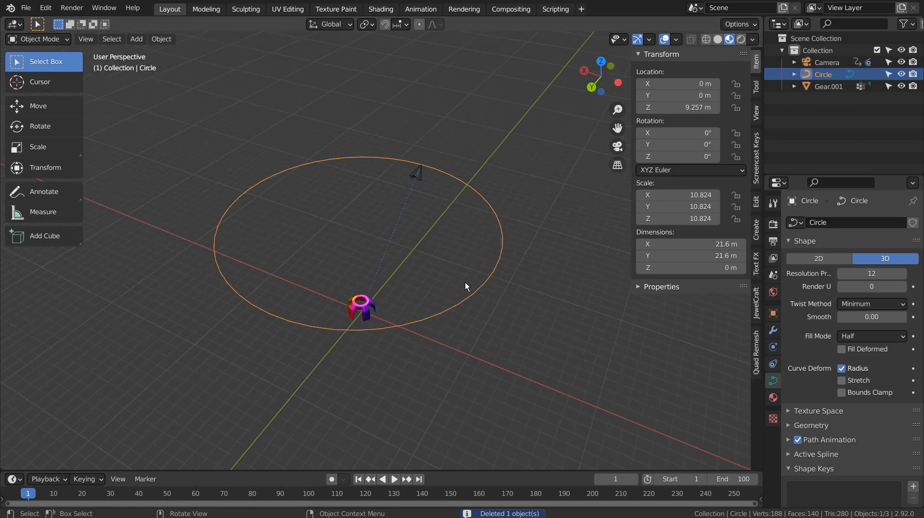
pyautogui.keyDown('shift'); pyautogui.click(422, 172); pyautogui.keyUp('shift')
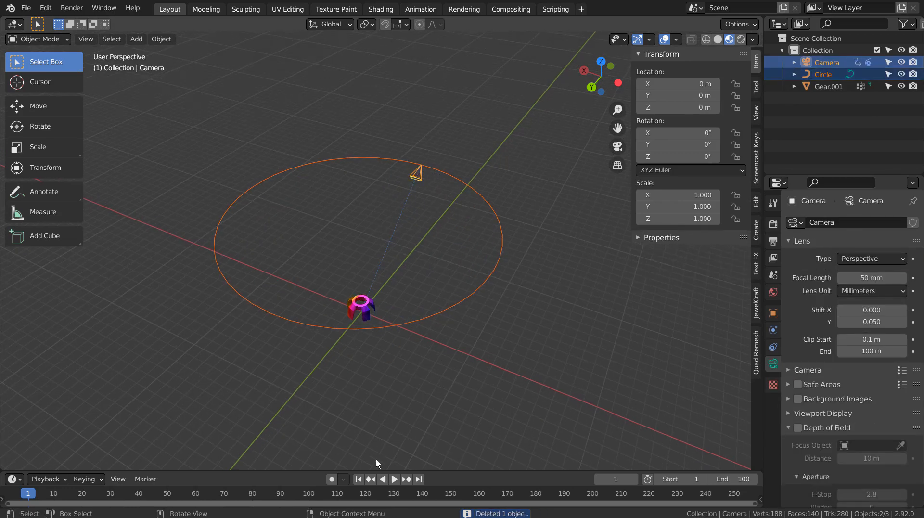
# - Play the animation of the camera moving along the circle, stop it, and return to frame 1
pyautogui.click(392, 478)
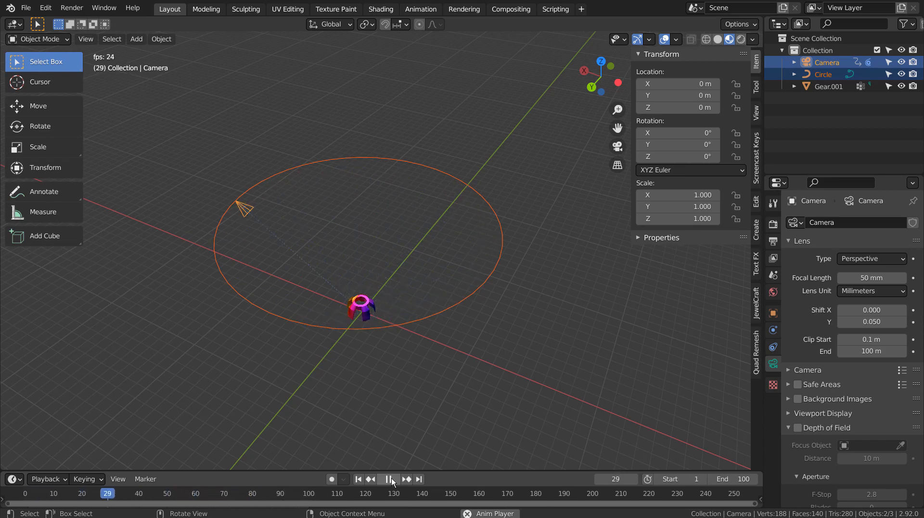
pyautogui.click(390, 479)
pyautogui.click(370, 479)
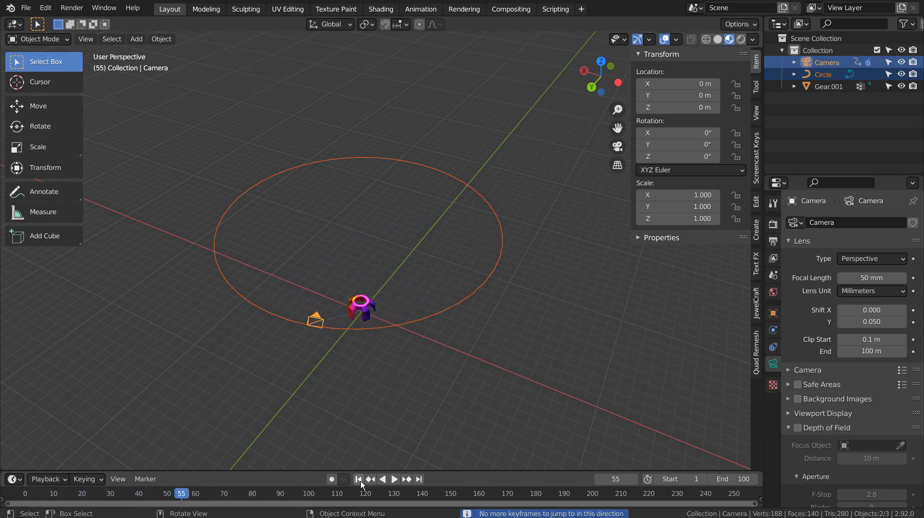
pyautogui.click(359, 480)
pyautogui.scroll(8, 417, 366)
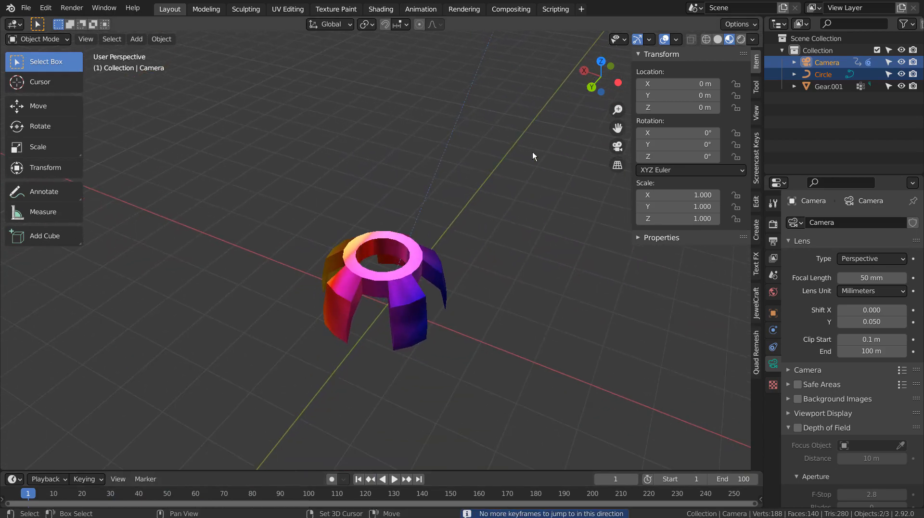